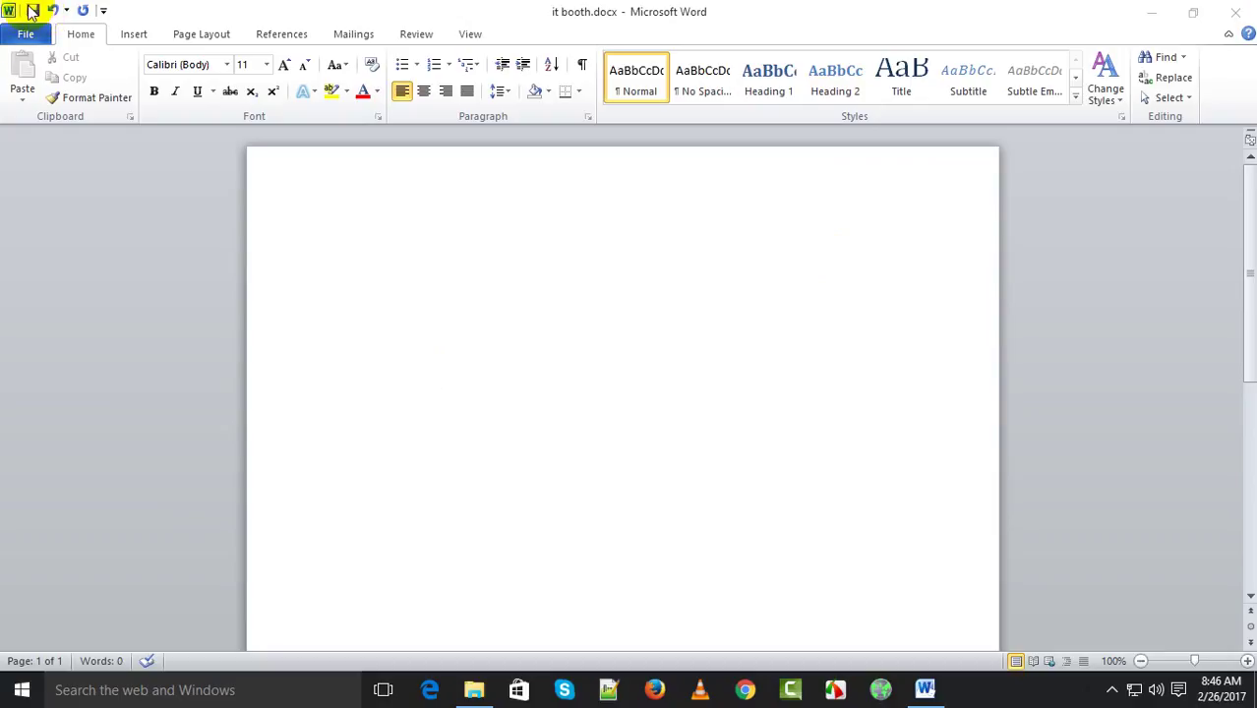
Add the Open and New commands to the Quick Access Toolbar.
{"action": "left_click", "coordinate": [454, 301]}
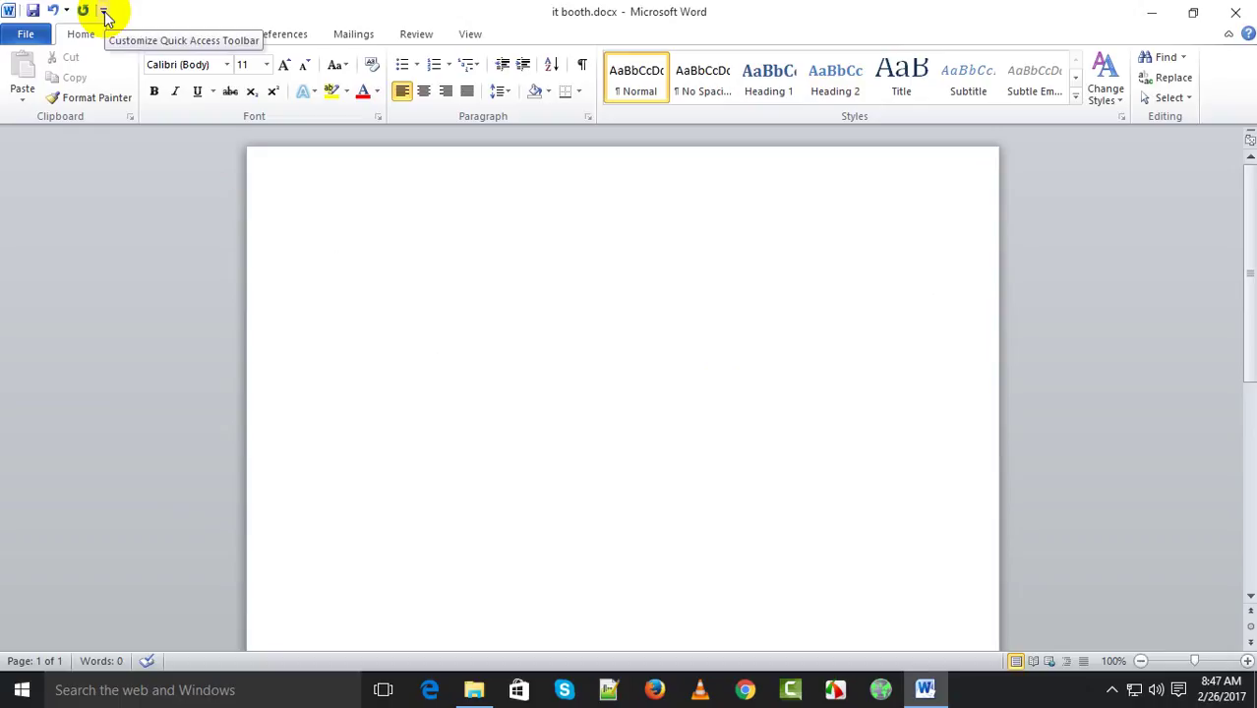
{"action": "left_click", "coordinate": [103, 12]}
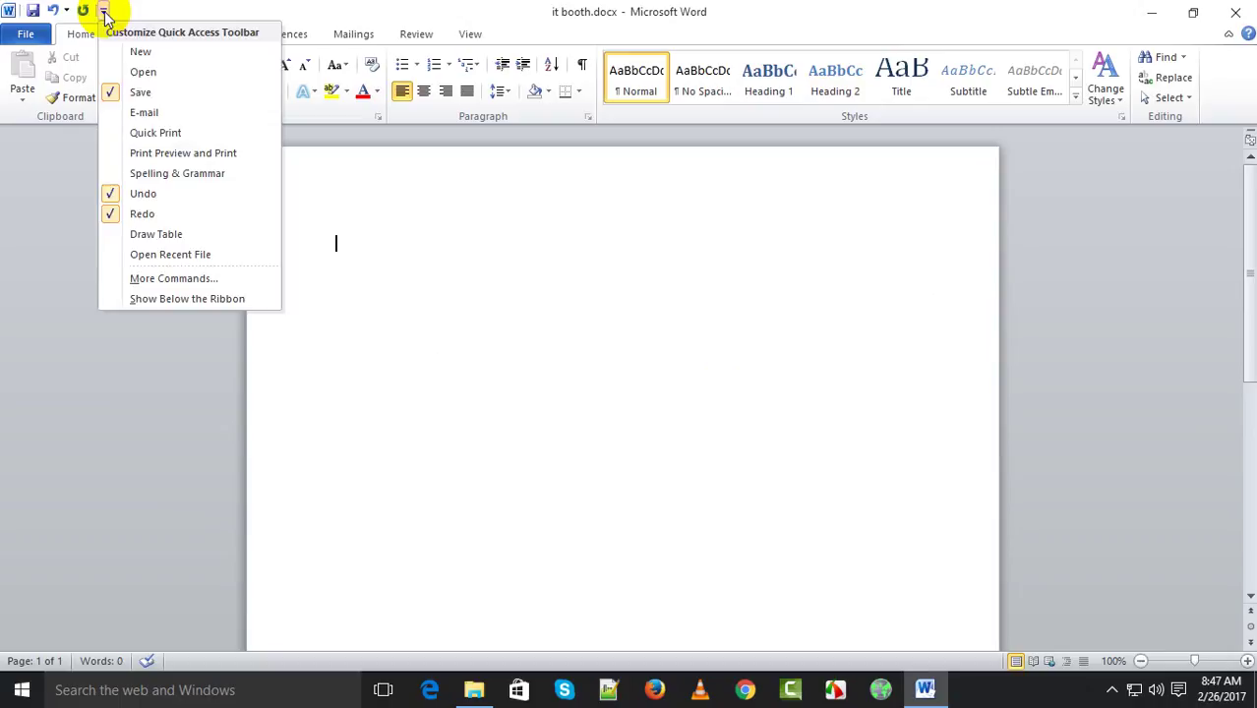
{"action": "left_click", "coordinate": [116, 75]}
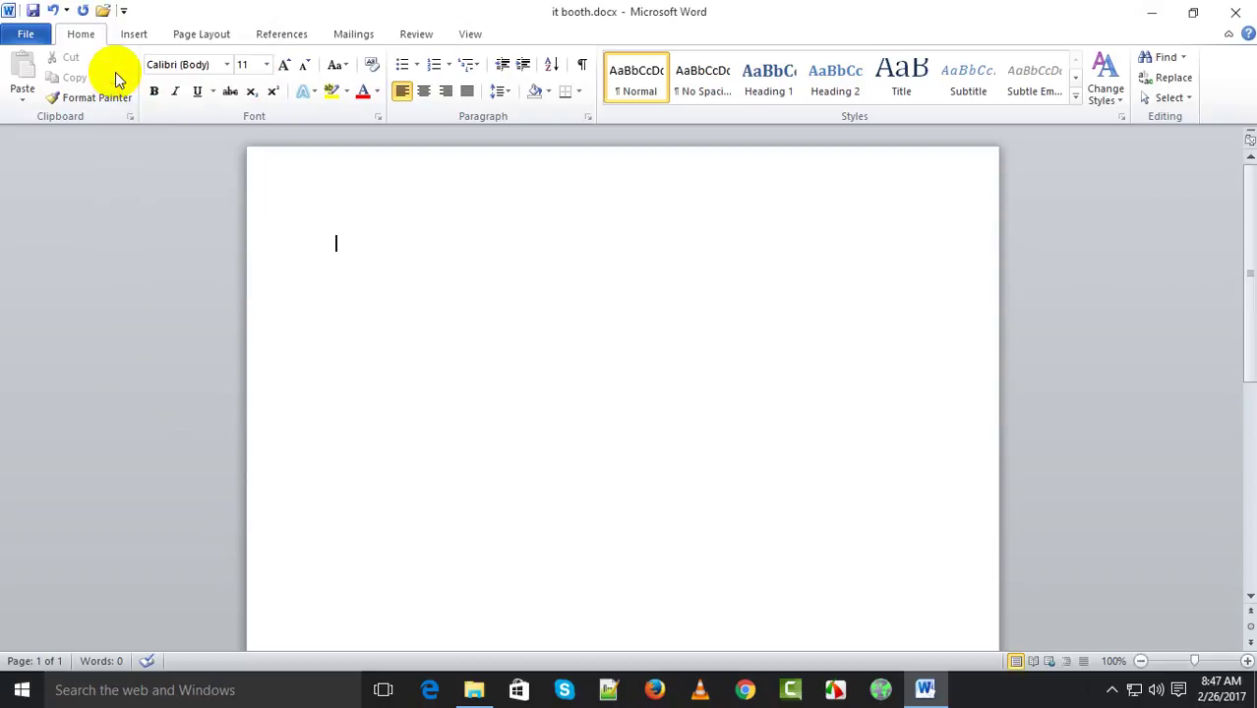
{"action": "left_click", "coordinate": [123, 14]}
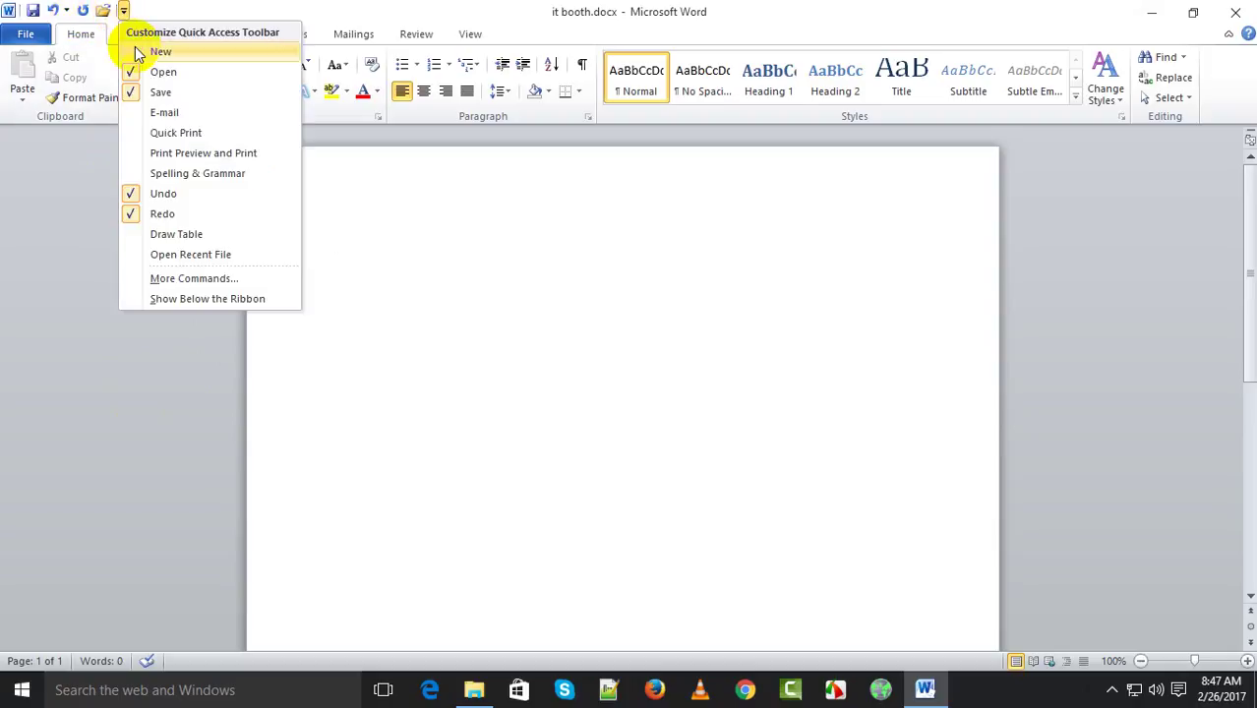
{"action": "left_click", "coordinate": [138, 47]}
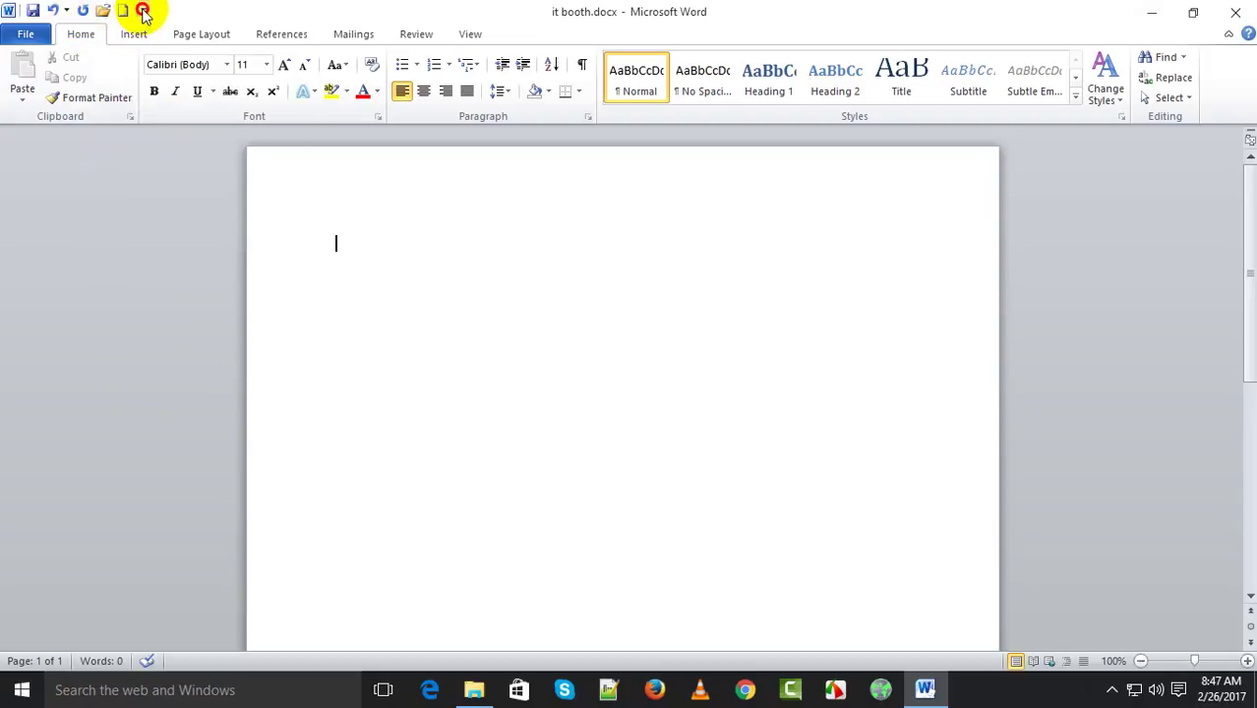
Add E-mail, Quick Print, and Print Preview and Print to the Quick Access Toolbar.
{"action": "left_click", "coordinate": [143, 10]}
{"action": "left_click", "coordinate": [163, 115]}
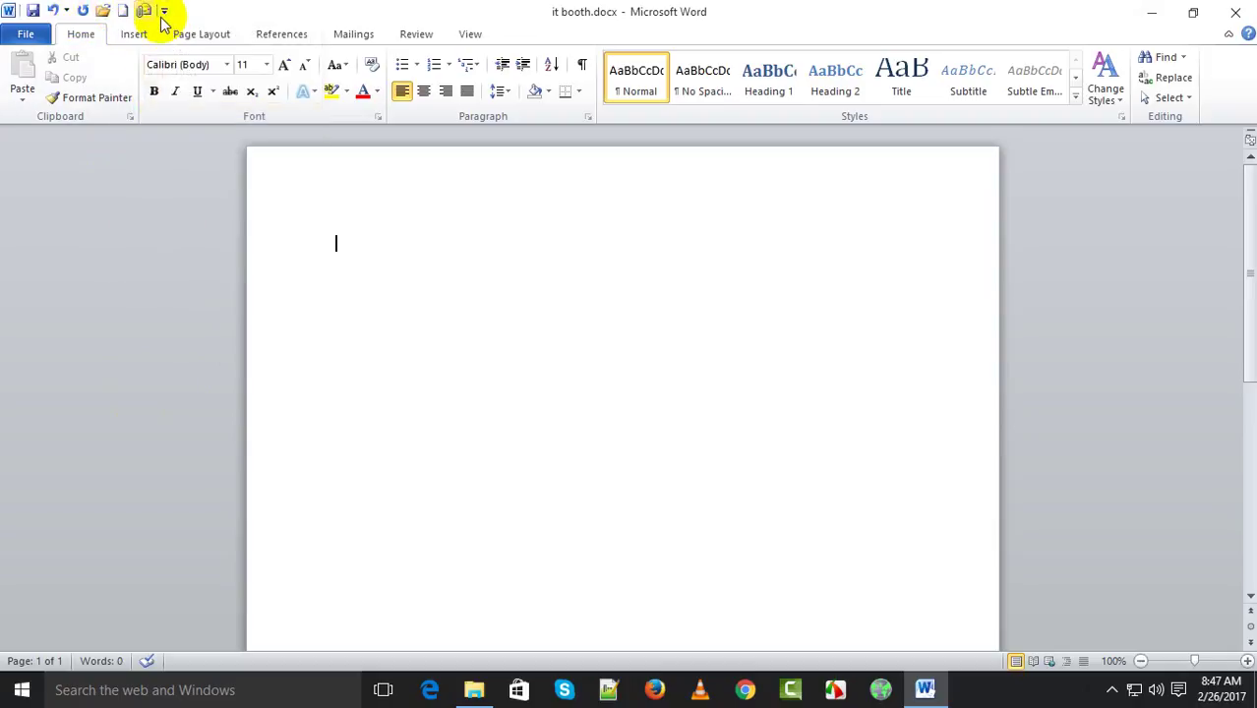
{"action": "left_click", "coordinate": [163, 10]}
{"action": "left_click", "coordinate": [174, 135]}
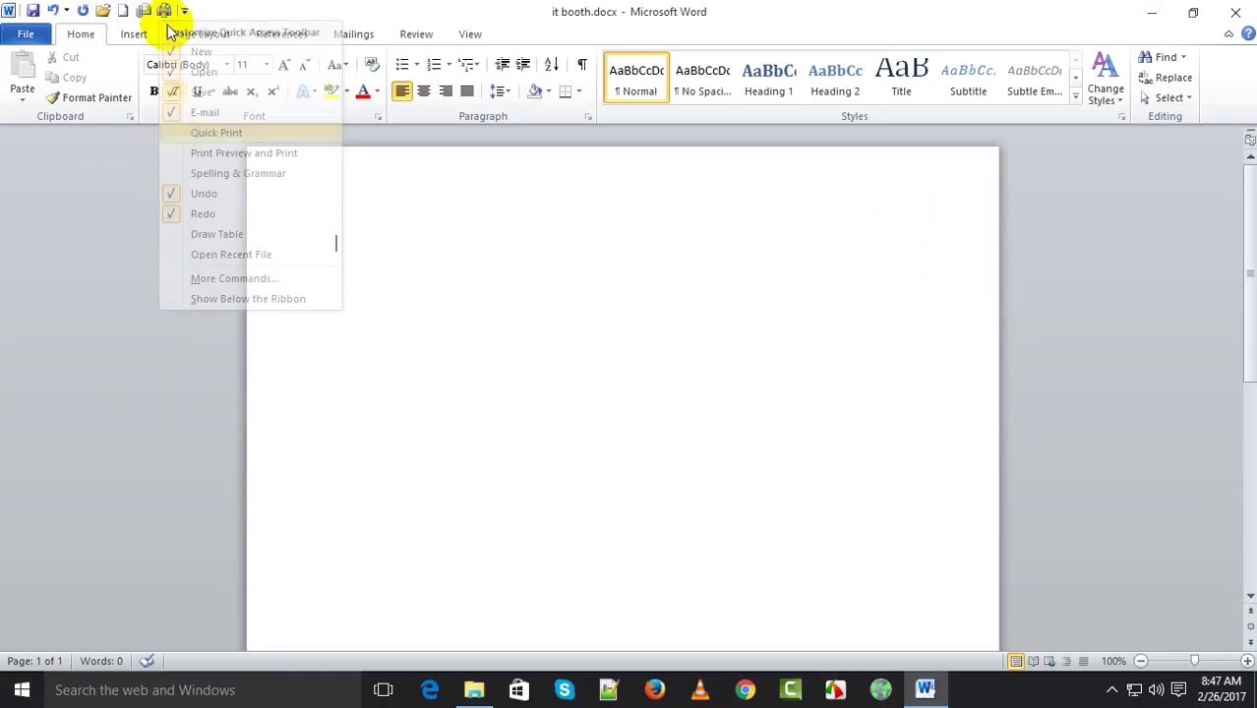
{"action": "left_click", "coordinate": [184, 10]}
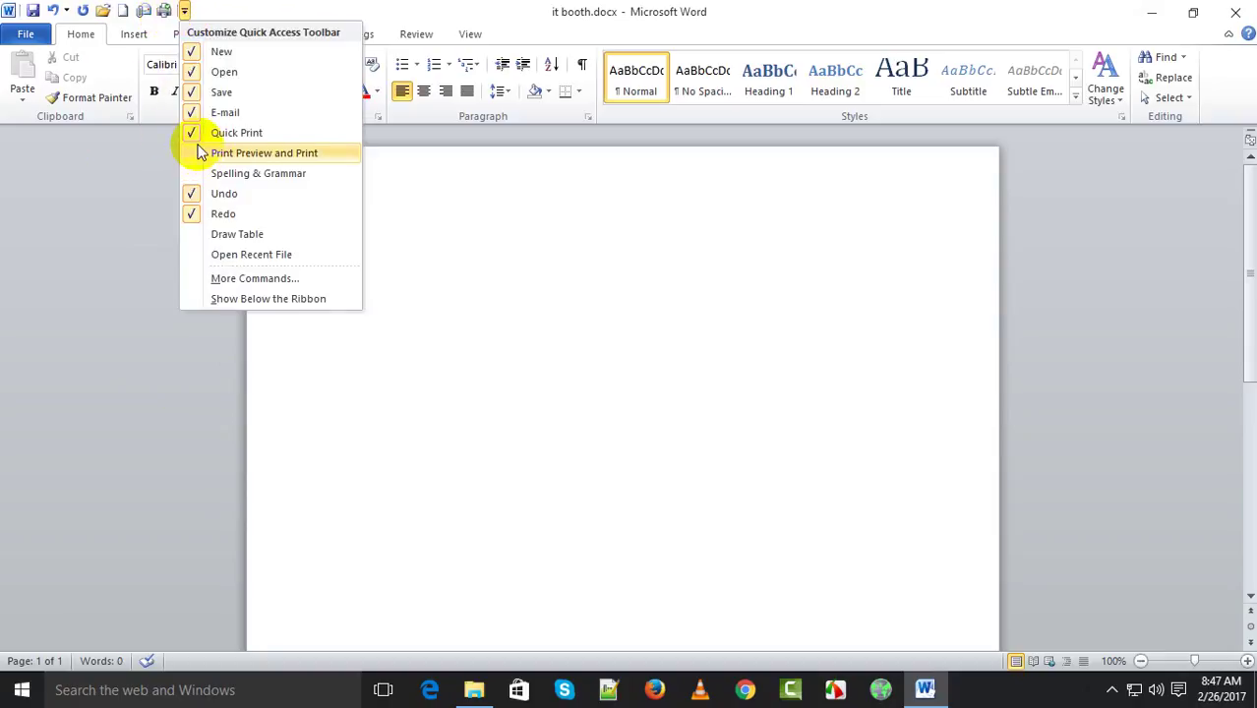
{"action": "left_click", "coordinate": [202, 152]}
Remove the Quick Print, E-mail and Save commands from the Quick Access Toolbar.
{"action": "left_click", "coordinate": [204, 11]}
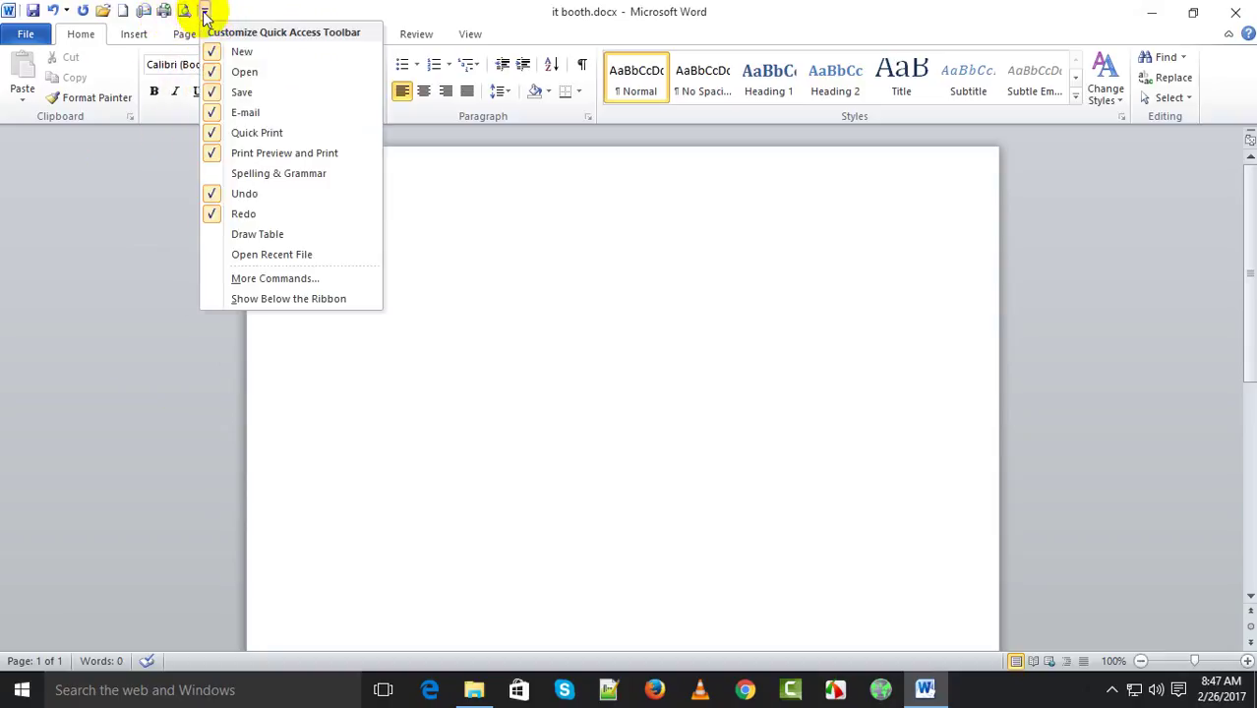
{"action": "left_click", "coordinate": [216, 137]}
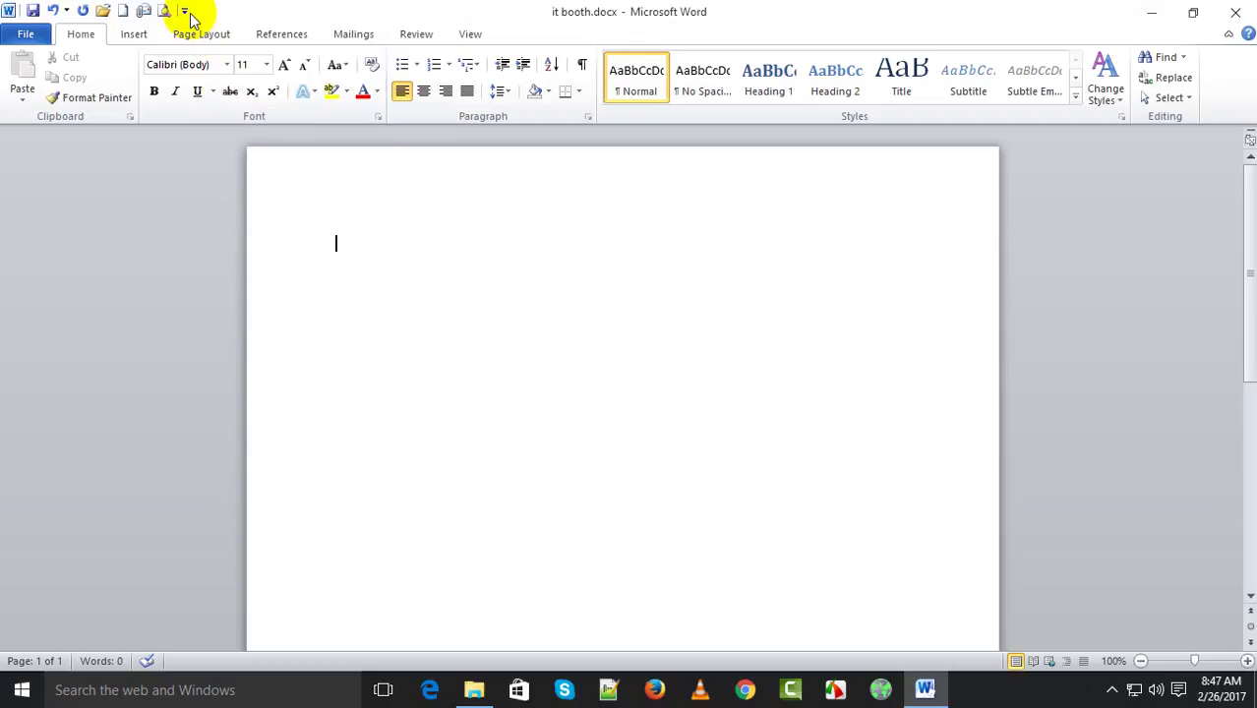
{"action": "left_click", "coordinate": [184, 10]}
{"action": "left_click", "coordinate": [193, 114]}
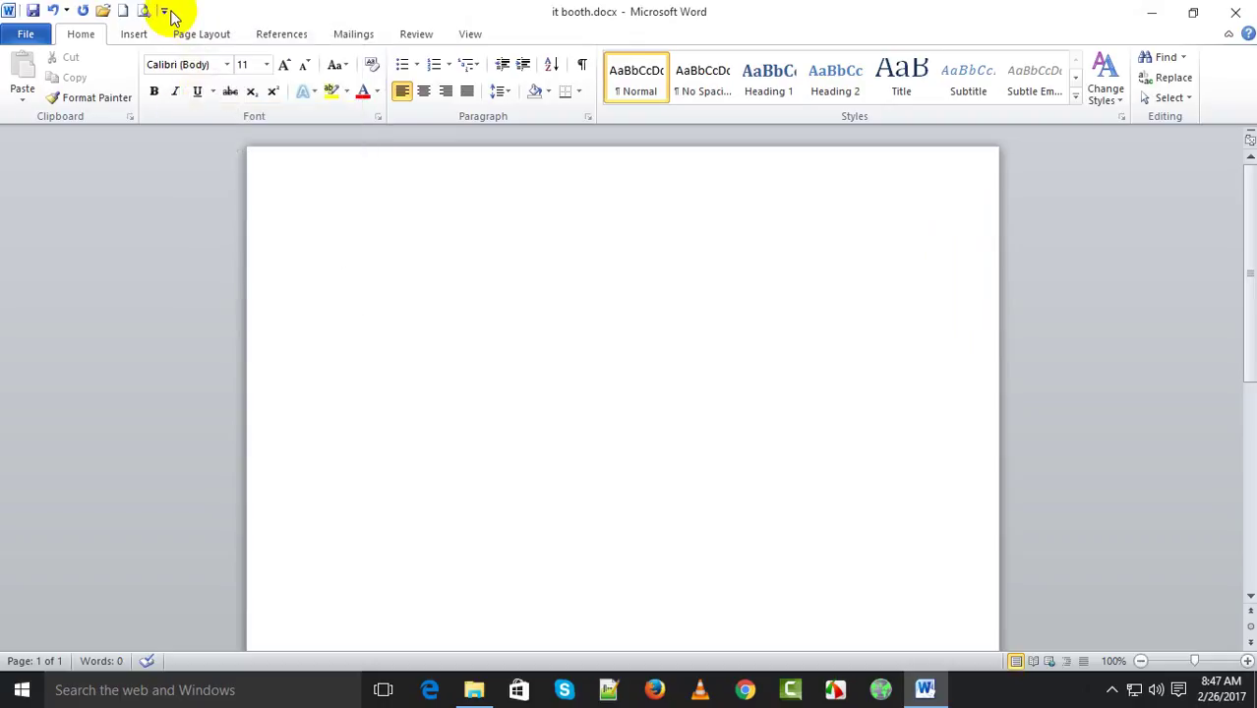
{"action": "left_click", "coordinate": [165, 11]}
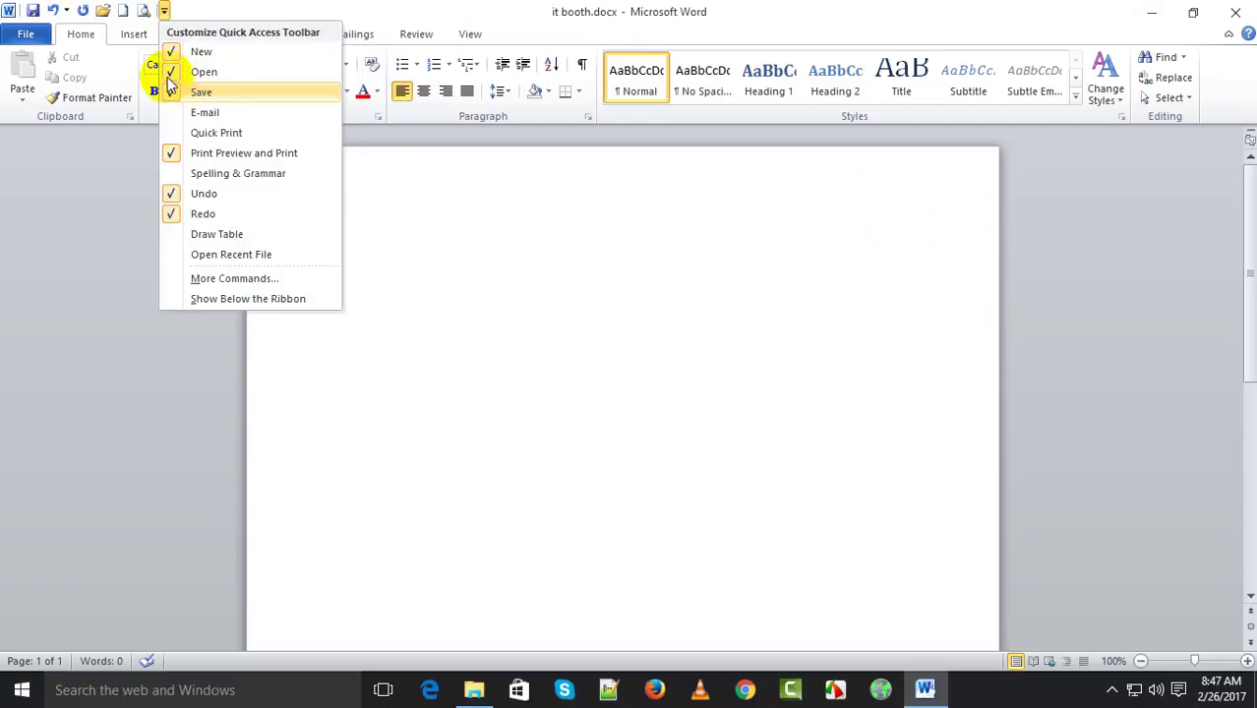
{"action": "left_click", "coordinate": [170, 90]}
Remove Open, New, and Print Preview and Print from the Quick Access Toolbar.
{"action": "left_click", "coordinate": [144, 14]}
{"action": "left_click", "coordinate": [157, 70]}
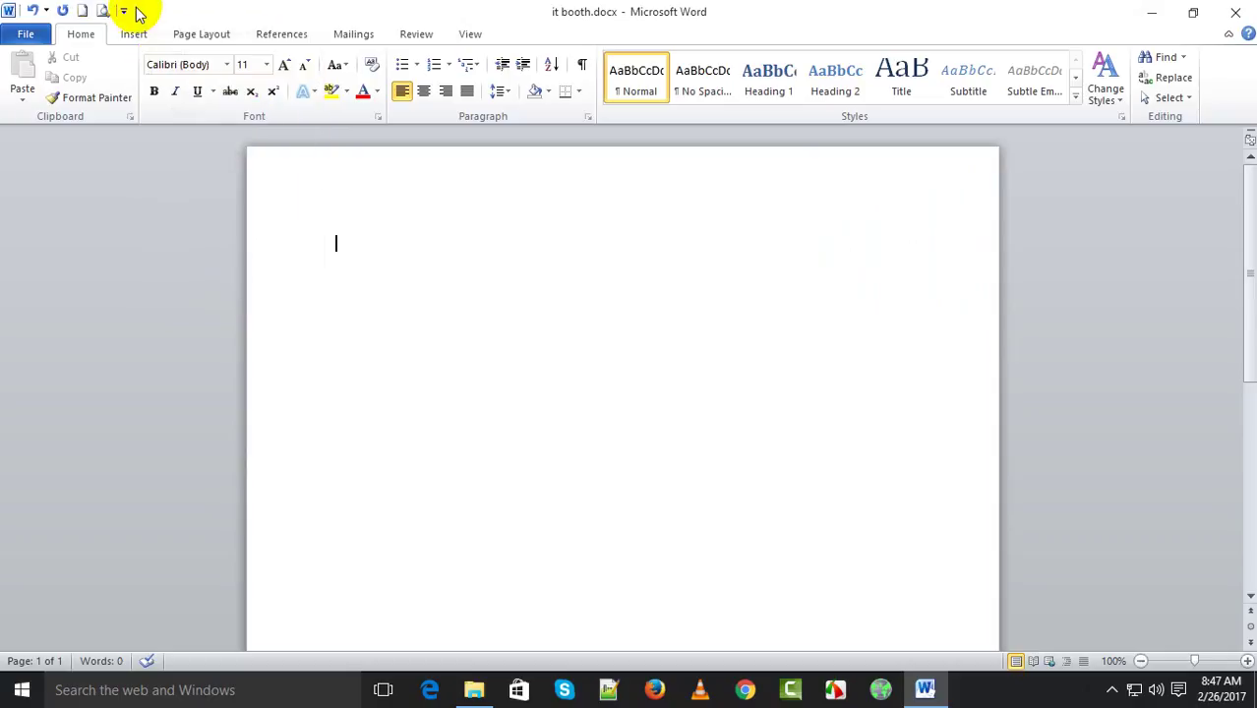
{"action": "left_click", "coordinate": [127, 14]}
{"action": "left_click", "coordinate": [123, 48]}
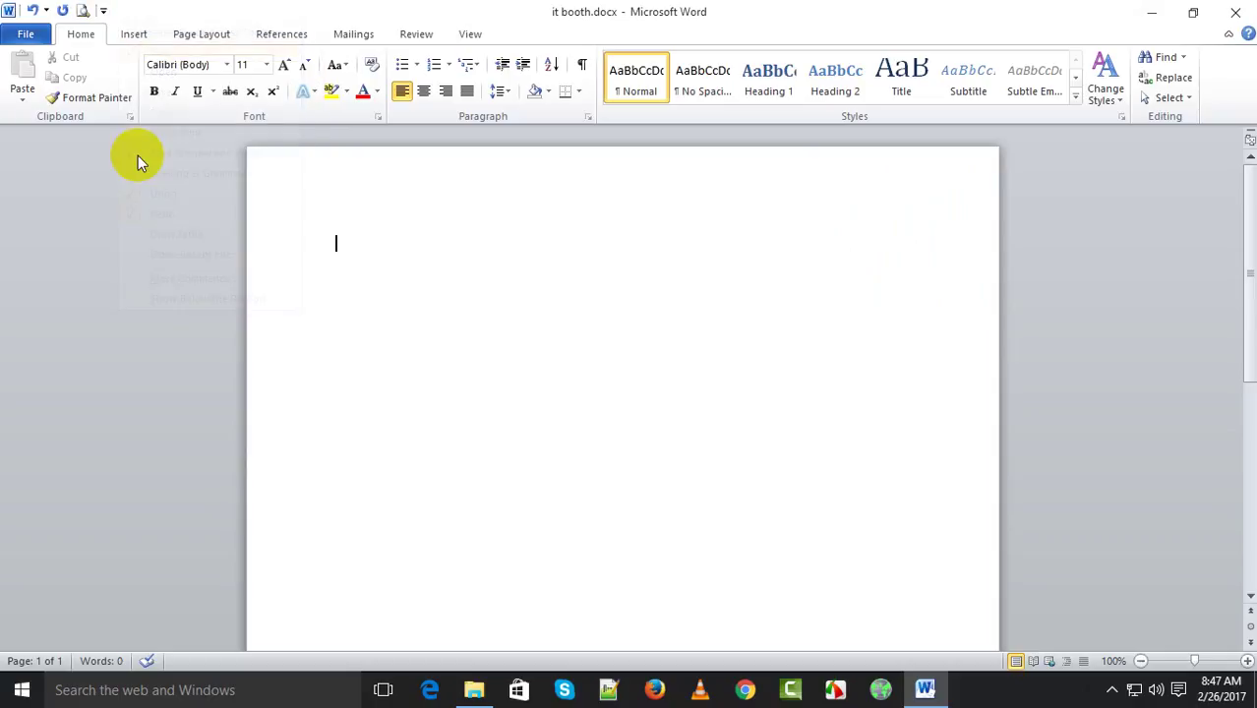
{"action": "left_click", "coordinate": [103, 12]}
{"action": "left_click", "coordinate": [125, 154]}
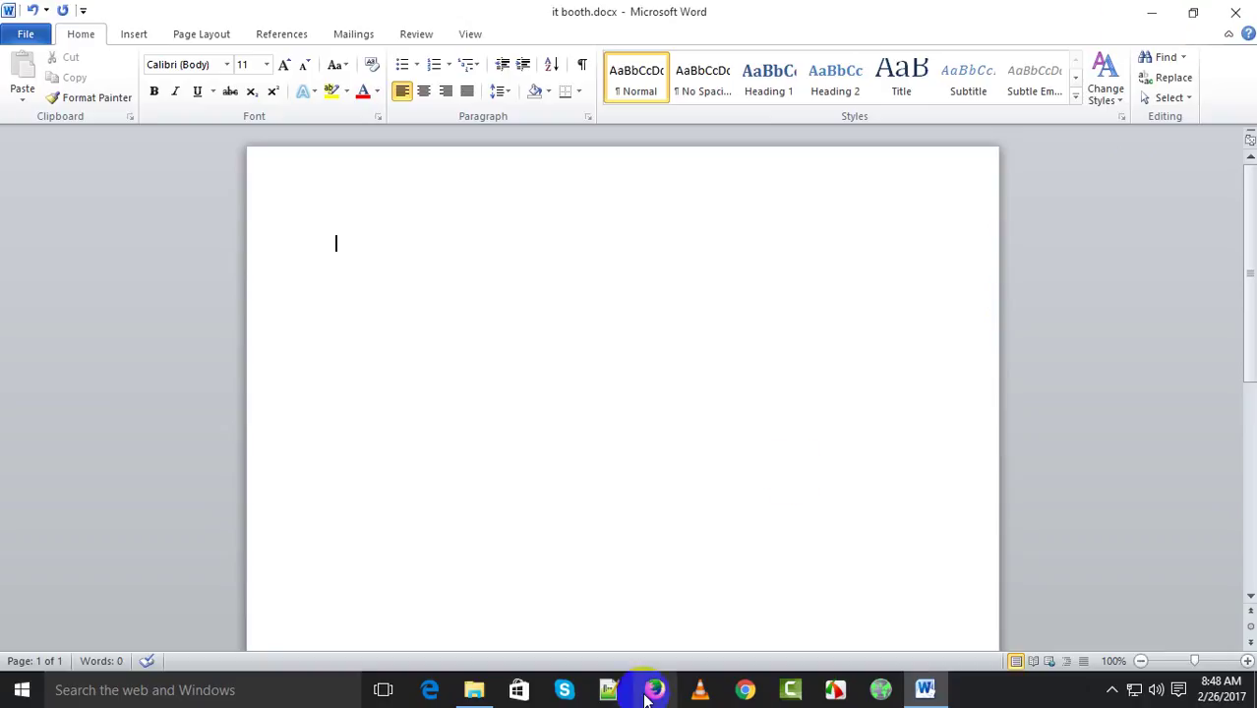
Minimize and reopen the document window, and switch it to restored size and back to maximized.
{"action": "left_click", "coordinate": [1143, 13]}
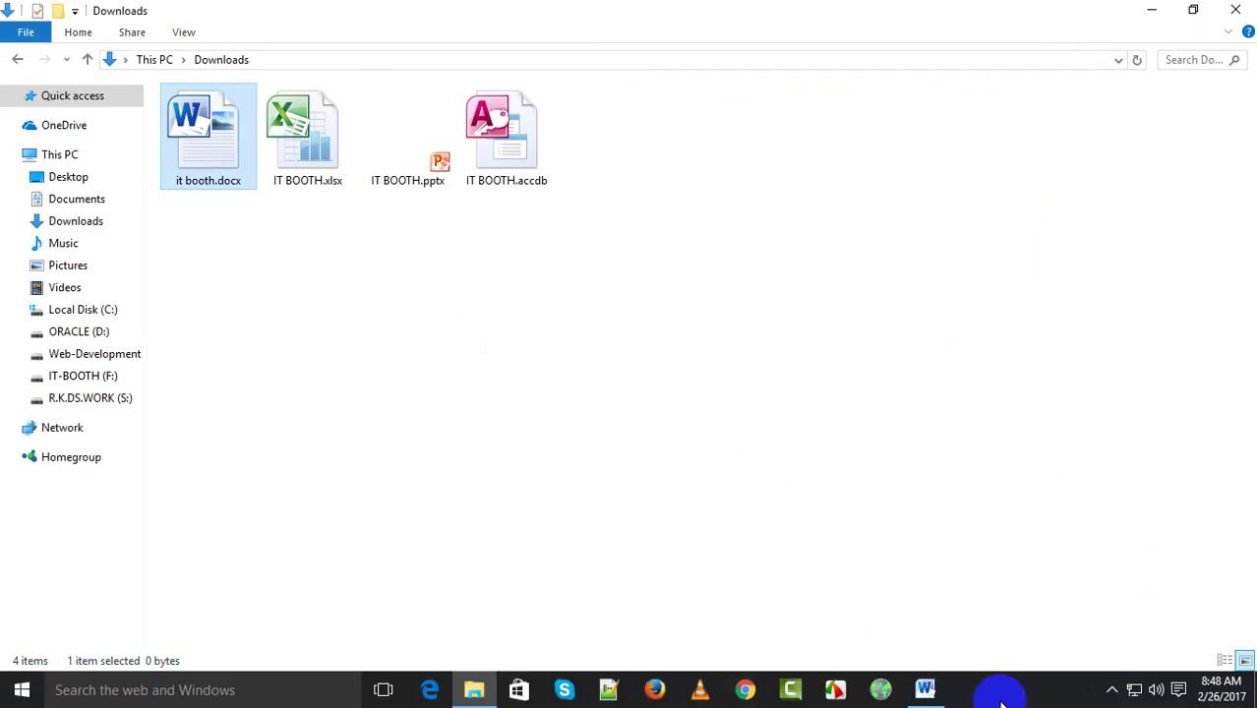
{"action": "left_click", "coordinate": [925, 689]}
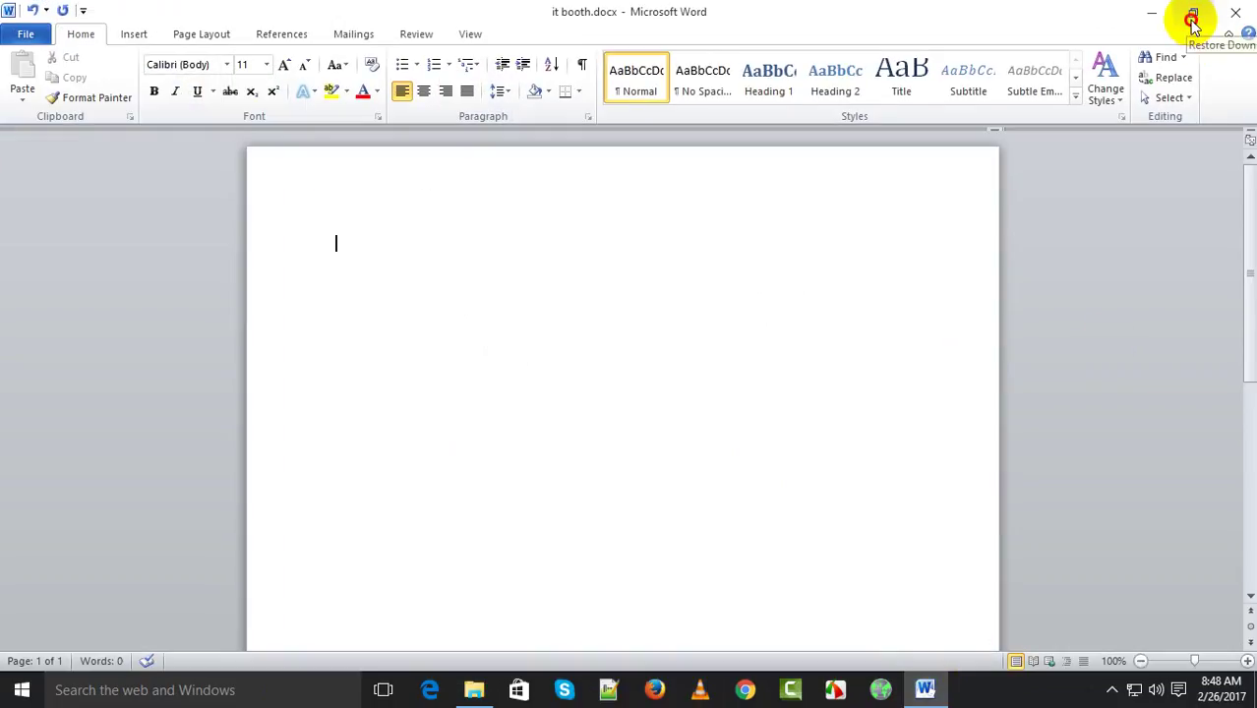
{"action": "left_click", "coordinate": [1191, 14]}
{"action": "left_click", "coordinate": [947, 126]}
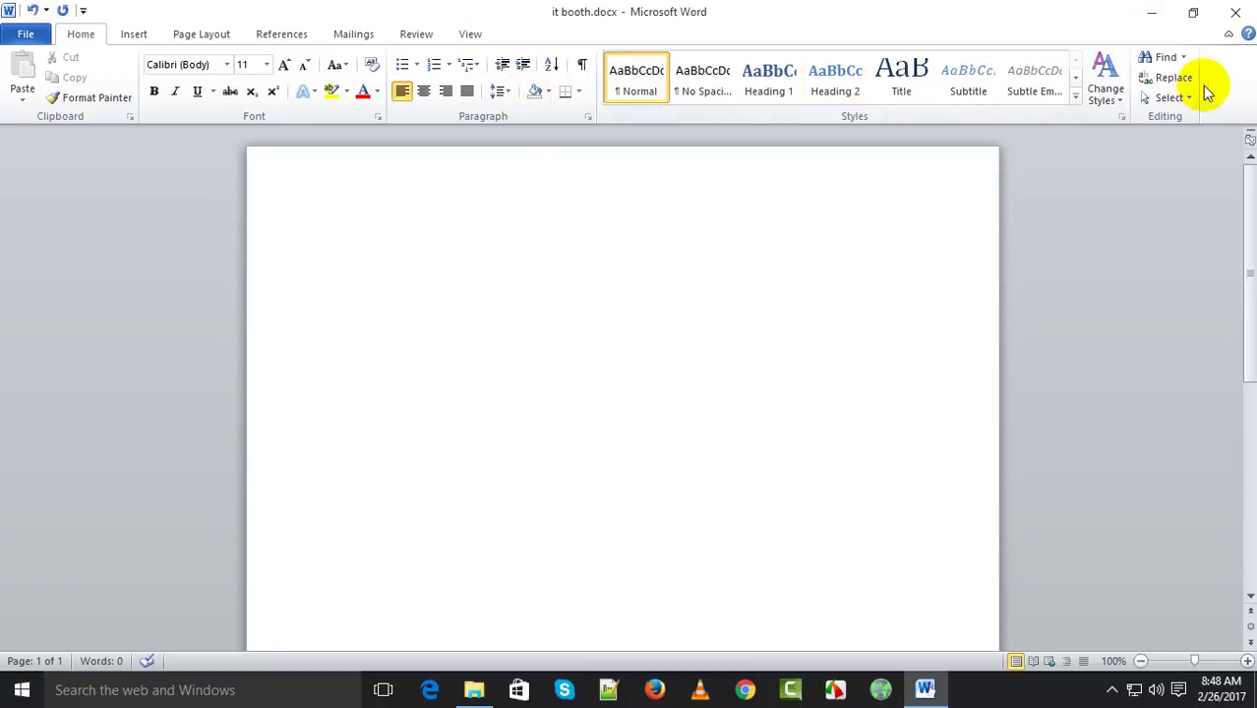
Collapse and re-expand the ribbon, and toggle the document window to restored size and back to full screen.
{"action": "left_click", "coordinate": [1230, 34]}
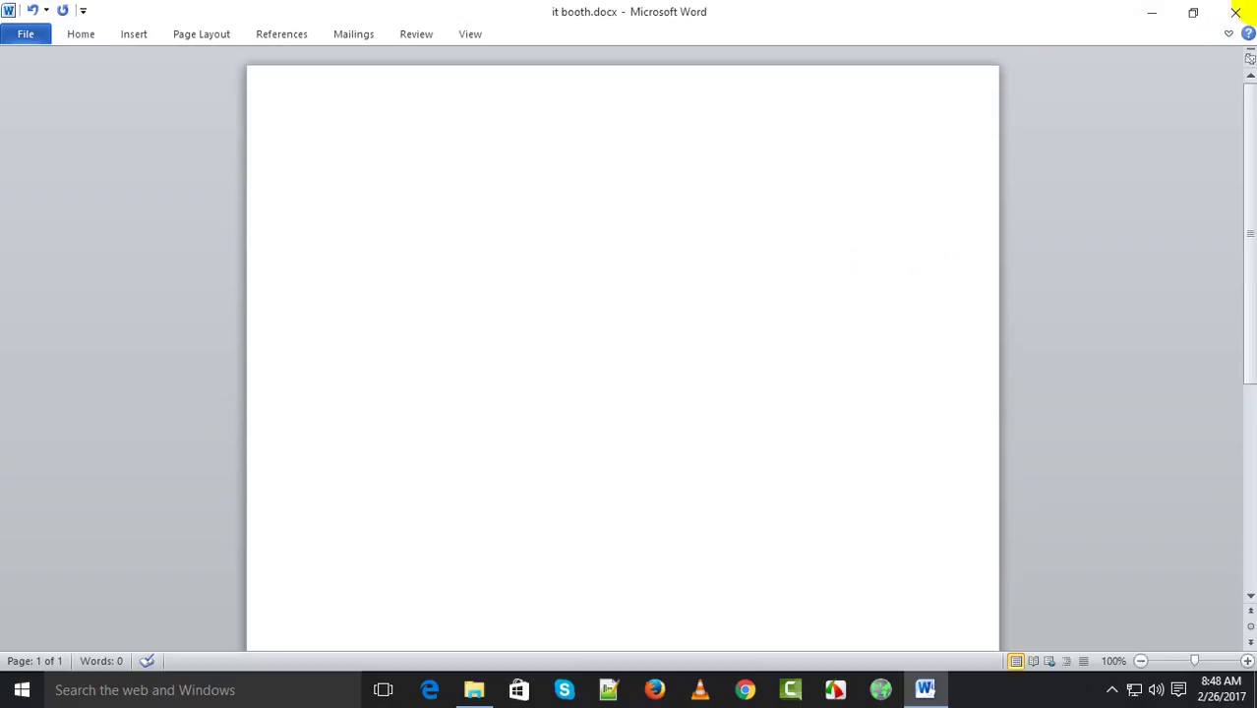
{"action": "left_click", "coordinate": [1229, 33]}
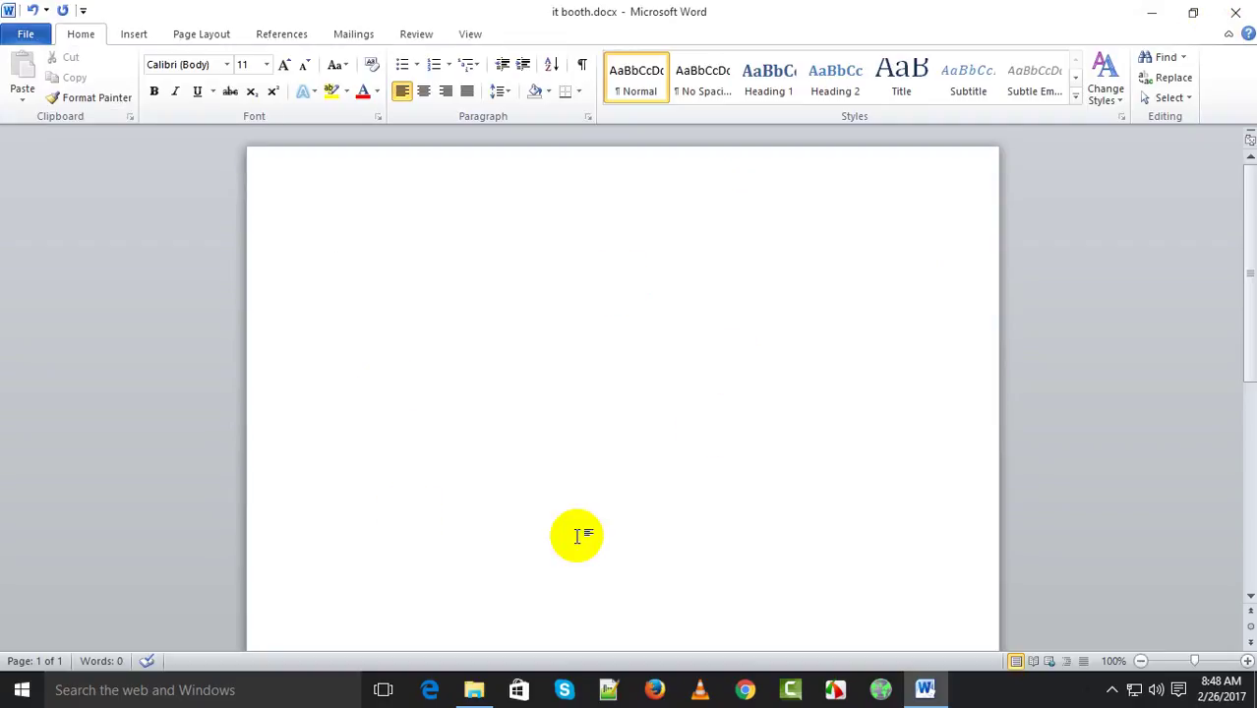
{"action": "double_click", "coordinate": [561, 14]}
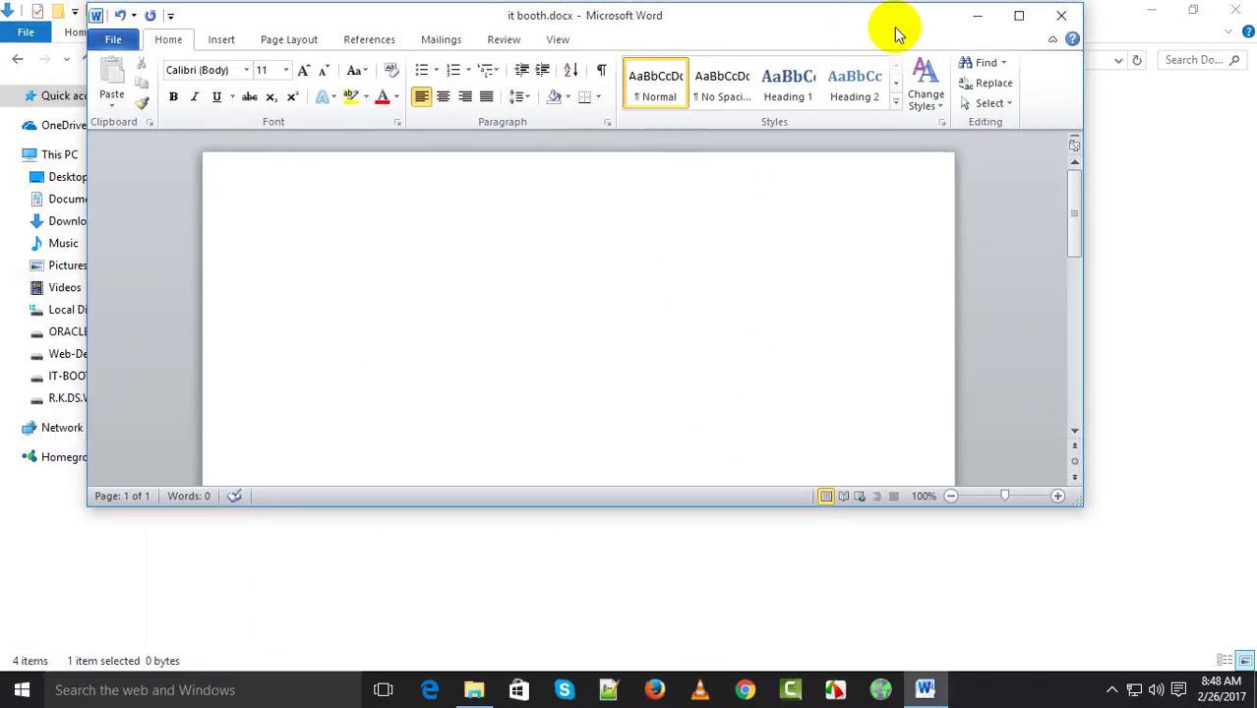
{"action": "left_click", "coordinate": [1019, 15]}
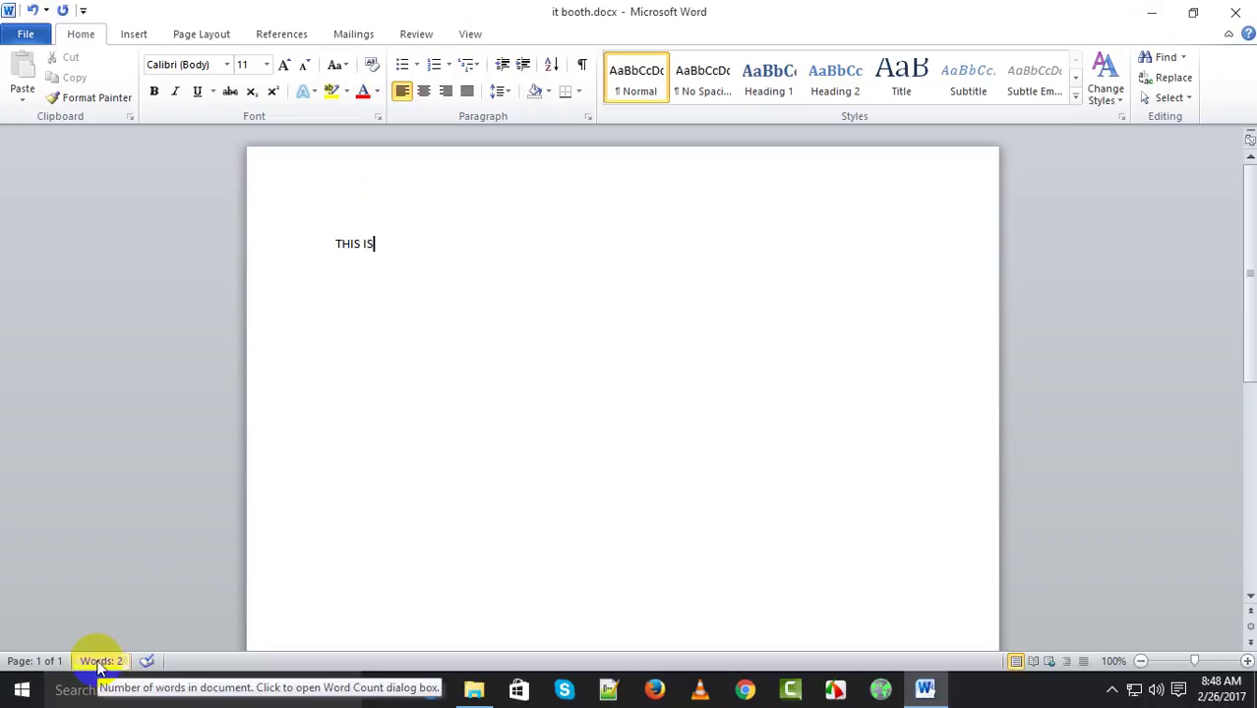
Select the text "THIS IS" to check its word count and page number in the status bar, and deselect it.
{"action": "left_click_drag", "start_coordinate": [393, 243], "coordinate": [309, 241]}
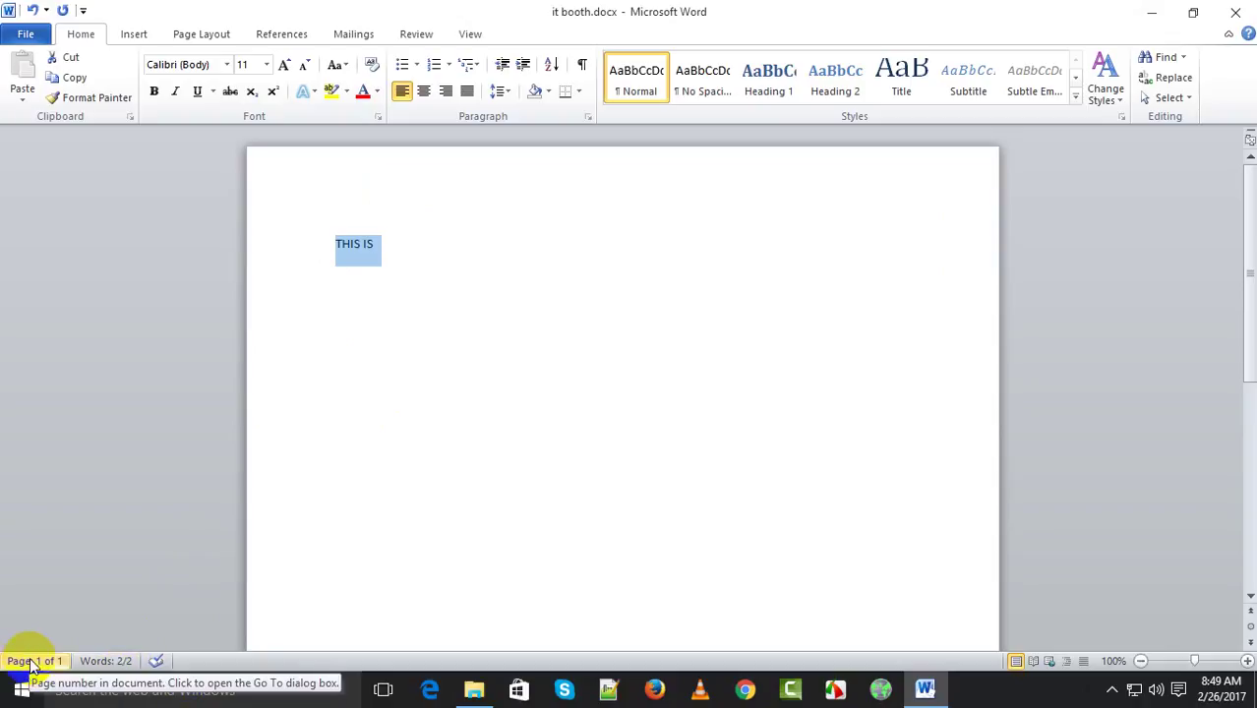
{"action": "left_click", "coordinate": [553, 324]}
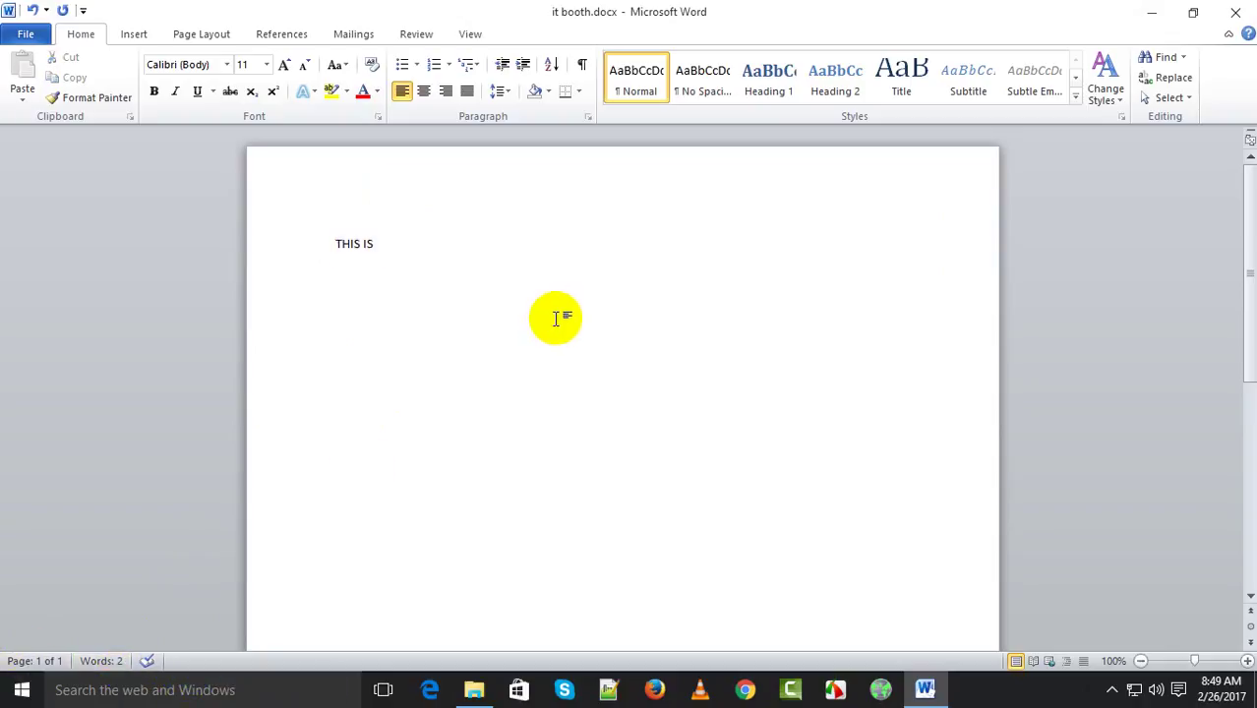
Create a new blank document.
{"action": "key", "text": "ctrl+n"}
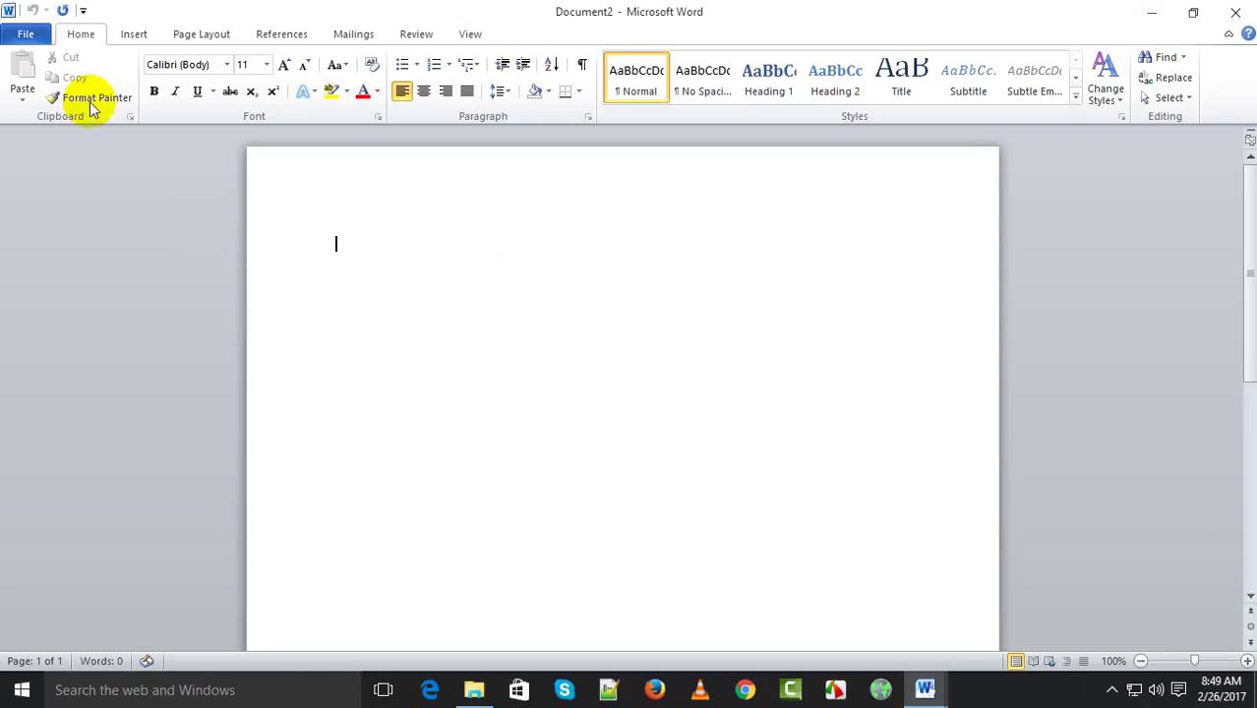
{"action": "scroll", "coordinate": [476, 402], "scroll_direction": "down", "scroll_amount": 1}
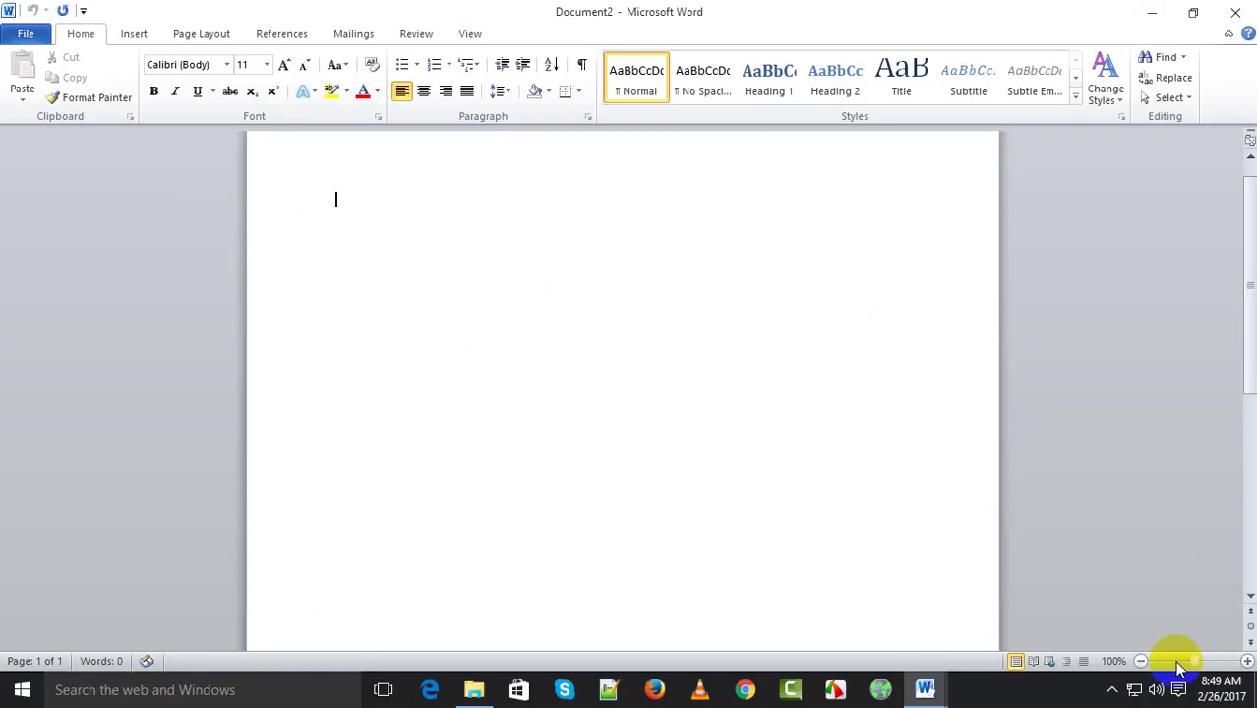
Zoom the blank page out to 60% and bring it back to 100%.
{"action": "mouse_move", "coordinate": [1194, 661]}
{"action": "left_mouse_down"}
{"action": "mouse_move", "coordinate": [1251, 654]}
{"action": "mouse_move", "coordinate": [1193, 666]}
{"action": "left_mouse_up"}
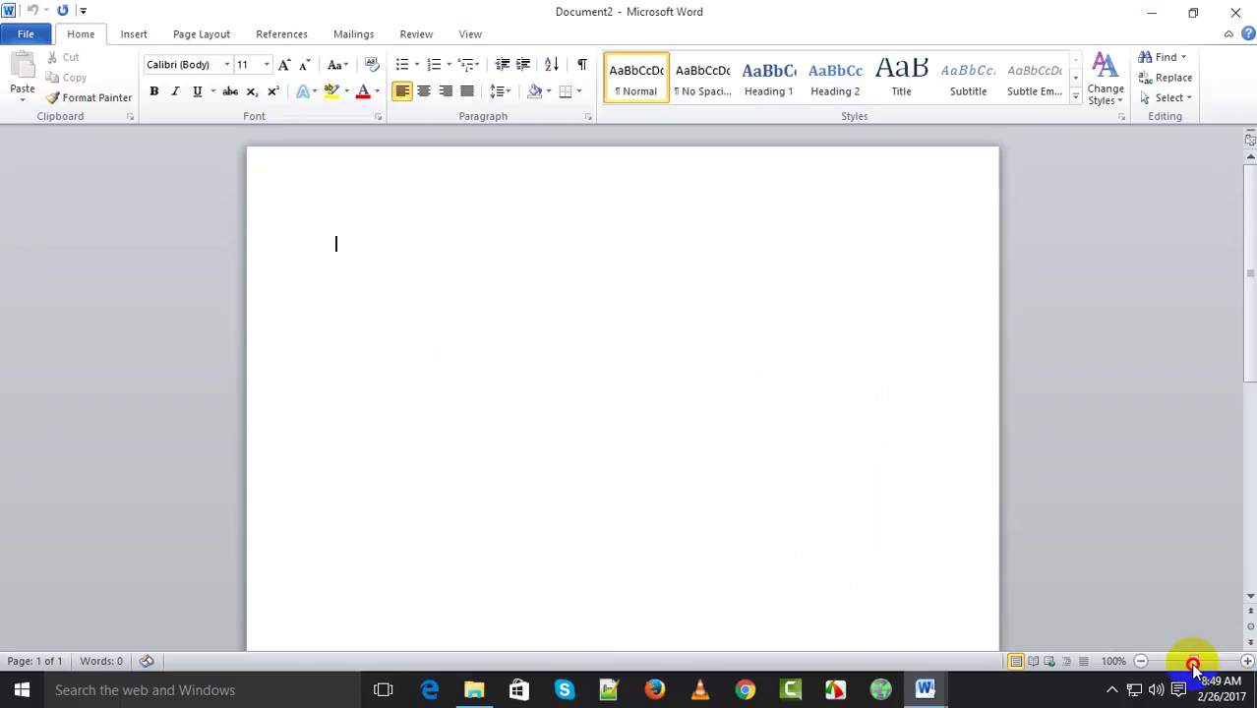
{"action": "left_click", "coordinate": [1141, 660]}
{"action": "left_click", "coordinate": [1141, 660]}
{"action": "left_click", "coordinate": [1140, 660]}
{"action": "left_click", "coordinate": [1140, 661]}
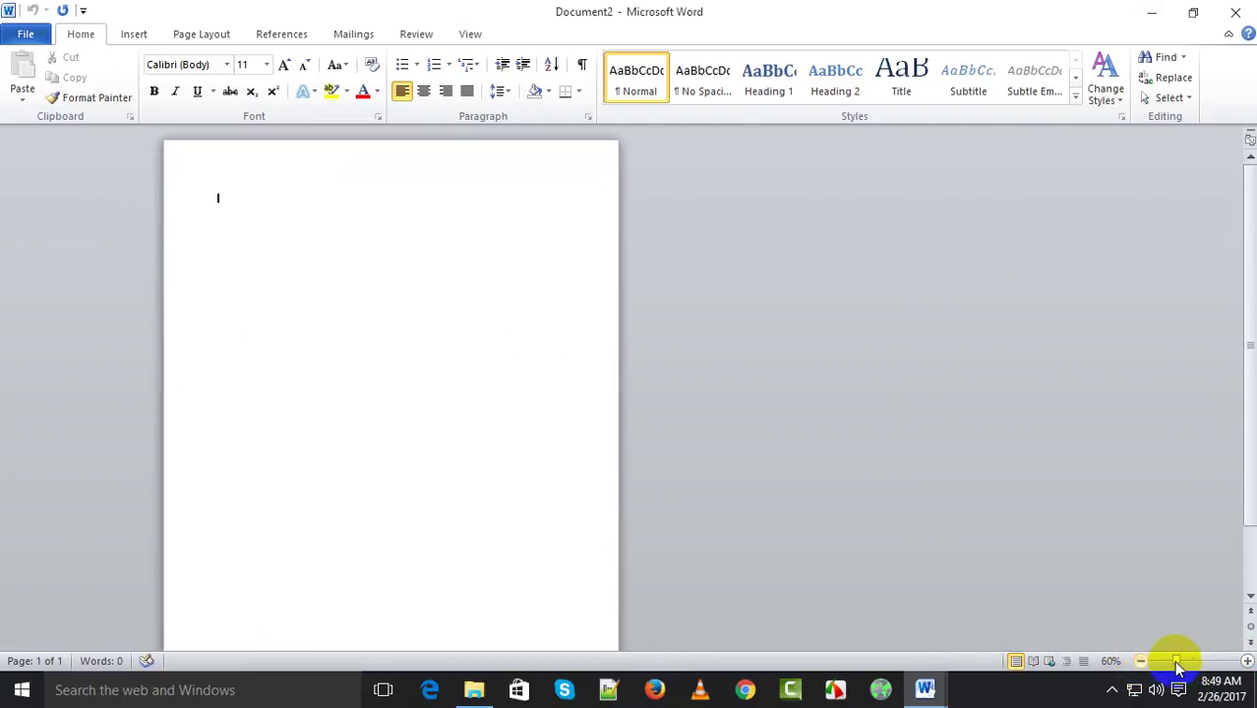
{"action": "left_click", "coordinate": [1247, 661]}
{"action": "left_click", "coordinate": [1247, 661]}
{"action": "left_click", "coordinate": [1247, 661]}
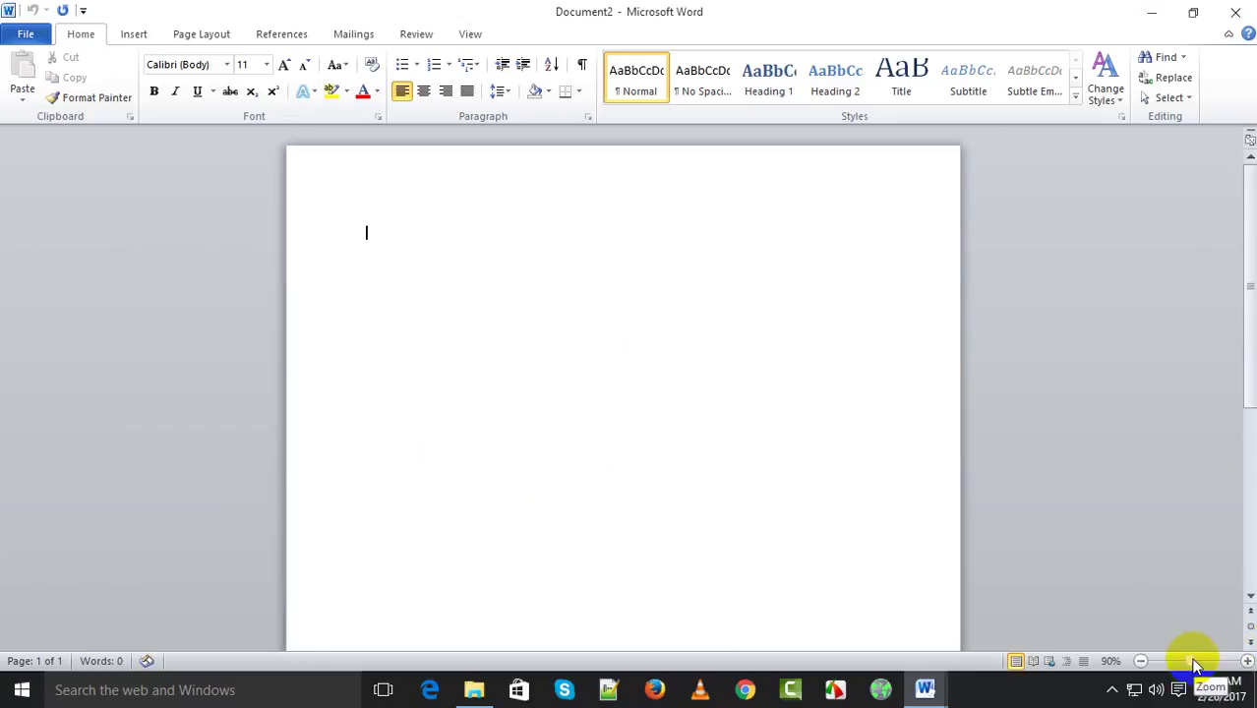
{"action": "mouse_move", "coordinate": [1193, 660]}
{"action": "left_mouse_down"}
{"action": "mouse_move", "coordinate": [1239, 662]}
{"action": "mouse_move", "coordinate": [1180, 665]}
{"action": "mouse_move", "coordinate": [1193, 682]}
{"action": "left_mouse_up"}
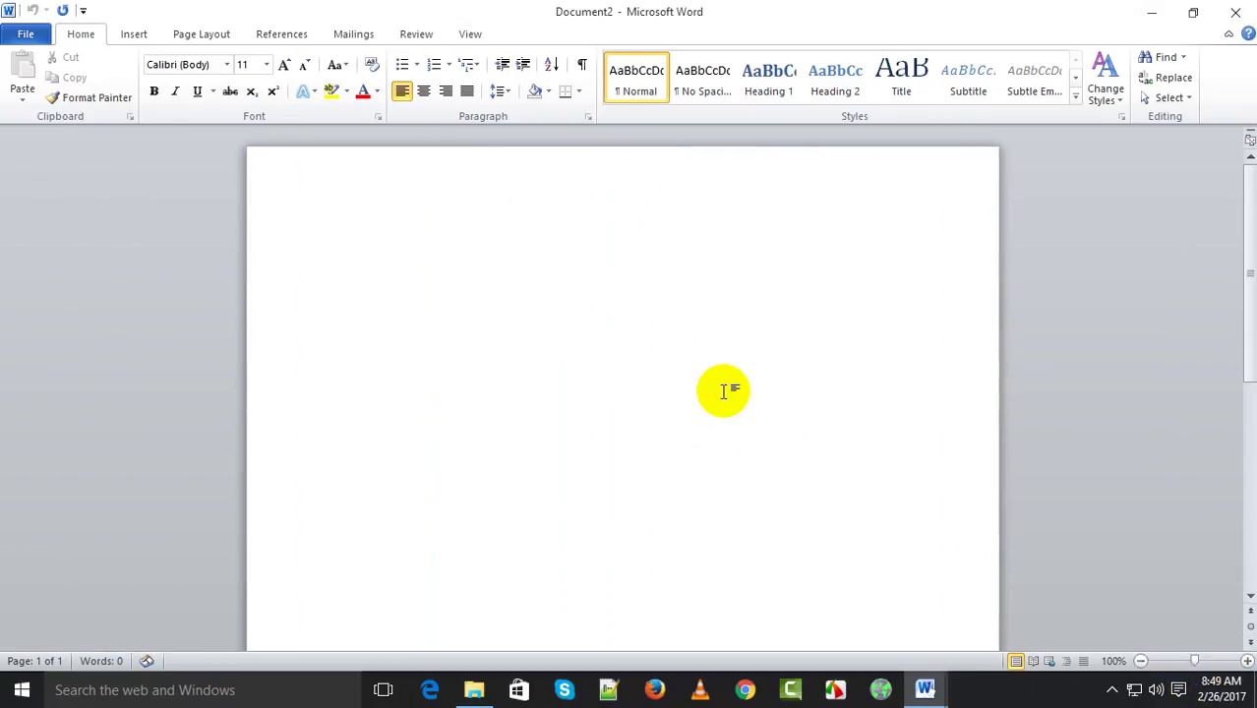